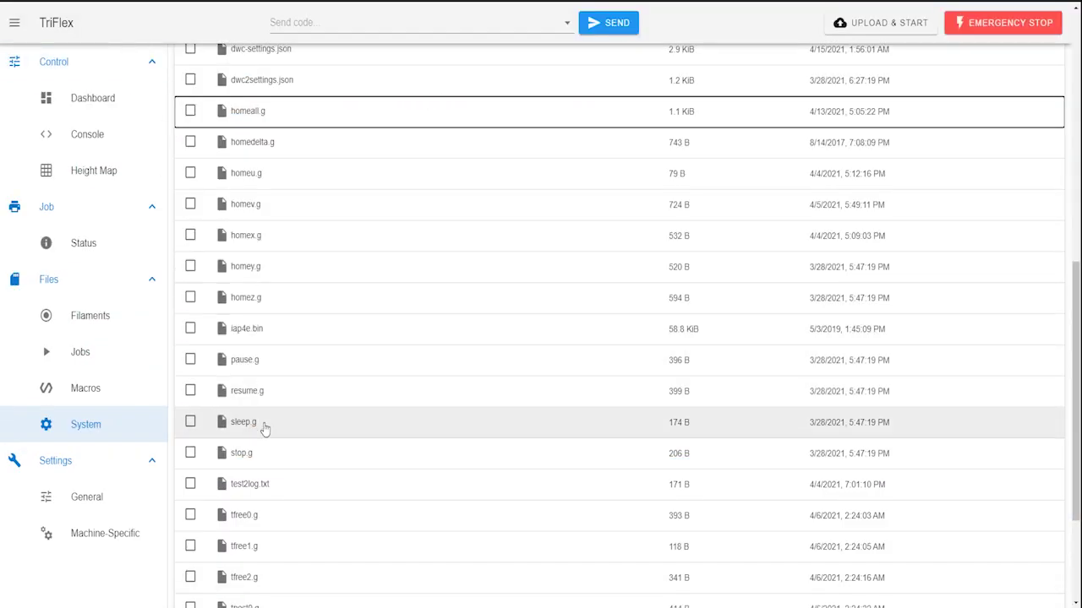
- Open the tfree0.g file from the printer's System files
{"action": "left_click", "coordinate": [265, 429]}
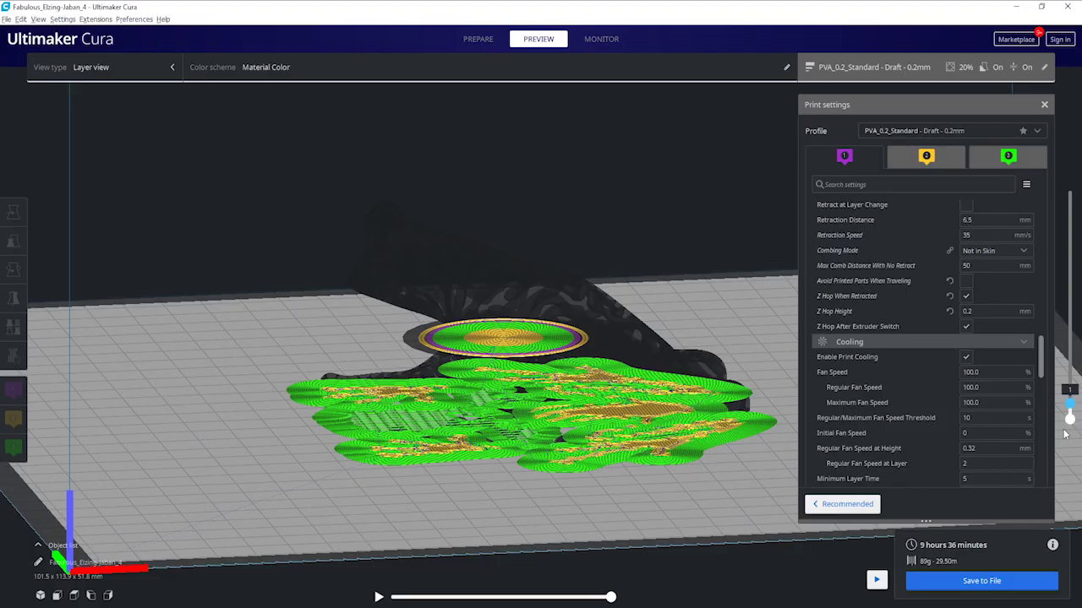
- Raise the layer slider to the top layer to reveal the complete three-material frog
{"action": "key", "text": "Up"}
{"action": "key", "text": "Up"}
{"action": "key", "text": "Up"}
{"action": "key", "text": "Up"}
{"action": "key", "text": "Up"}
{"action": "key", "text": "Up"}
{"action": "key", "text": "Up"}
{"action": "key", "text": "Up"}
{"action": "key", "text": "Up"}
{"action": "key", "text": "Up"}
{"action": "key", "text": "Up"}
{"action": "key", "text": "Up"}
{"action": "key", "text": "Up"}
{"action": "key", "text": "Up"}
{"action": "key", "text": "Up"}
{"action": "key", "text": "Up"}
{"action": "key", "text": "Up"}
{"action": "key", "text": "Up"}
{"action": "key", "text": "Up"}
{"action": "key", "text": "Up"}
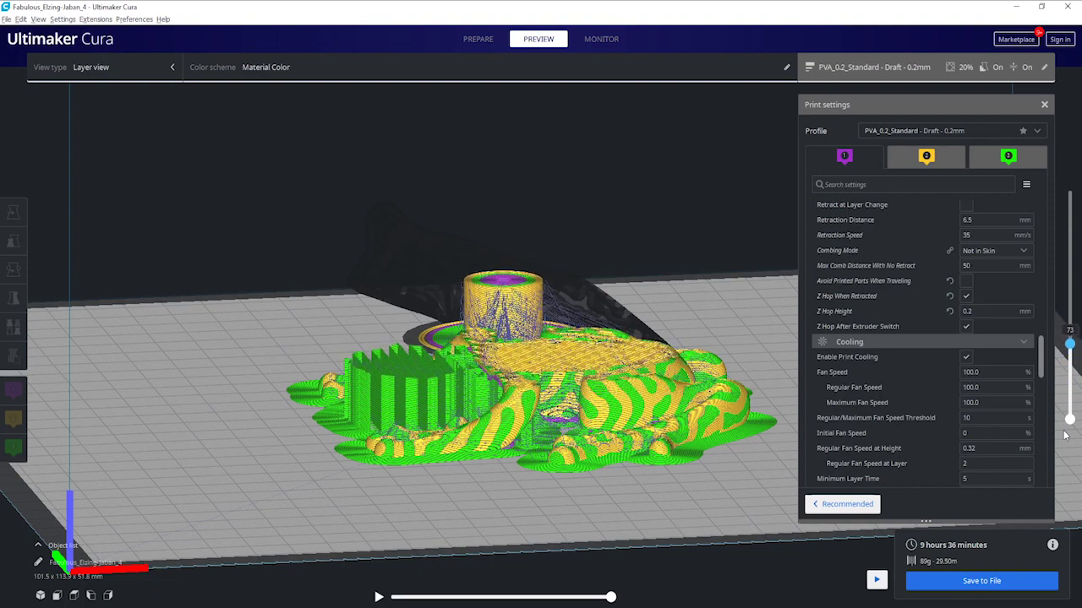
{"action": "key", "text": "Up"}
{"action": "key", "text": "Up"}
{"action": "key", "text": "Up"}
{"action": "key", "text": "Up"}
{"action": "key", "text": "Up"}
{"action": "key", "text": "Up"}
{"action": "key", "text": "Up"}
{"action": "key", "text": "Up"}
{"action": "key", "text": "Up"}
{"action": "key", "text": "Up"}
{"action": "key", "text": "Up"}
{"action": "key", "text": "Up"}
{"action": "key", "text": "Up"}
{"action": "key", "text": "Up"}
{"action": "key", "text": "Up"}
{"action": "key", "text": "Up"}
{"action": "key", "text": "Up"}
{"action": "key", "text": "Up"}
{"action": "key", "text": "Up"}
{"action": "key", "text": "Up"}
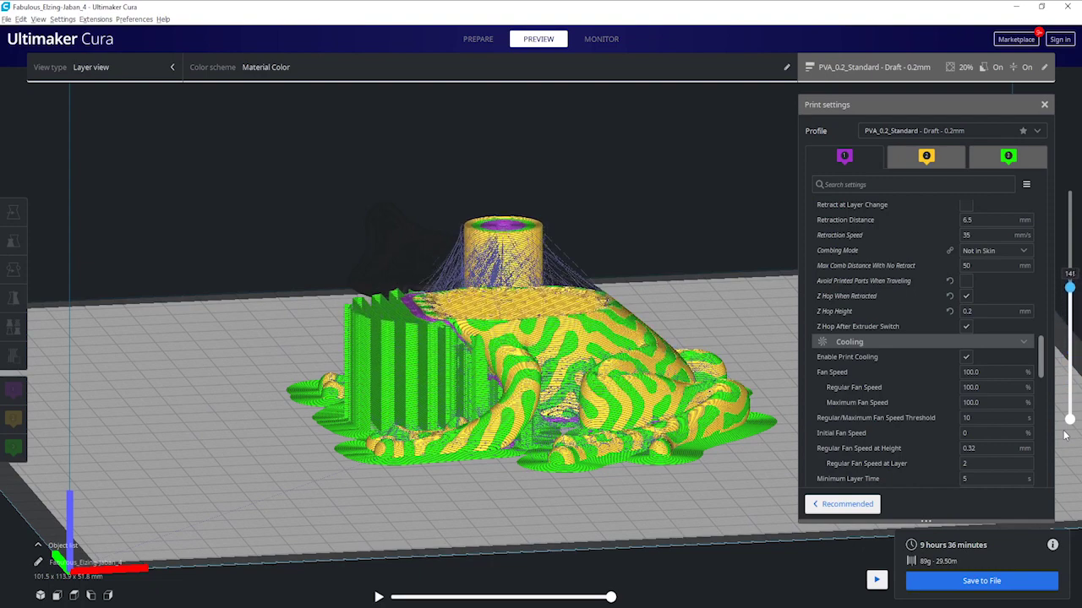
{"action": "key", "text": "Up"}
{"action": "key", "text": "Up"}
{"action": "key", "text": "Up"}
{"action": "key", "text": "Up"}
{"action": "key", "text": "Up"}
{"action": "key", "text": "Up"}
{"action": "key", "text": "Up"}
{"action": "key", "text": "Up"}
{"action": "key", "text": "Up"}
{"action": "key", "text": "Up"}
{"action": "key", "text": "Up"}
{"action": "key", "text": "Up"}
{"action": "key", "text": "Up"}
{"action": "key", "text": "Up"}
{"action": "key", "text": "Up"}
{"action": "key", "text": "Up"}
{"action": "key", "text": "Up"}
{"action": "key", "text": "Up"}
{"action": "key", "text": "Up"}
{"action": "key", "text": "Up"}
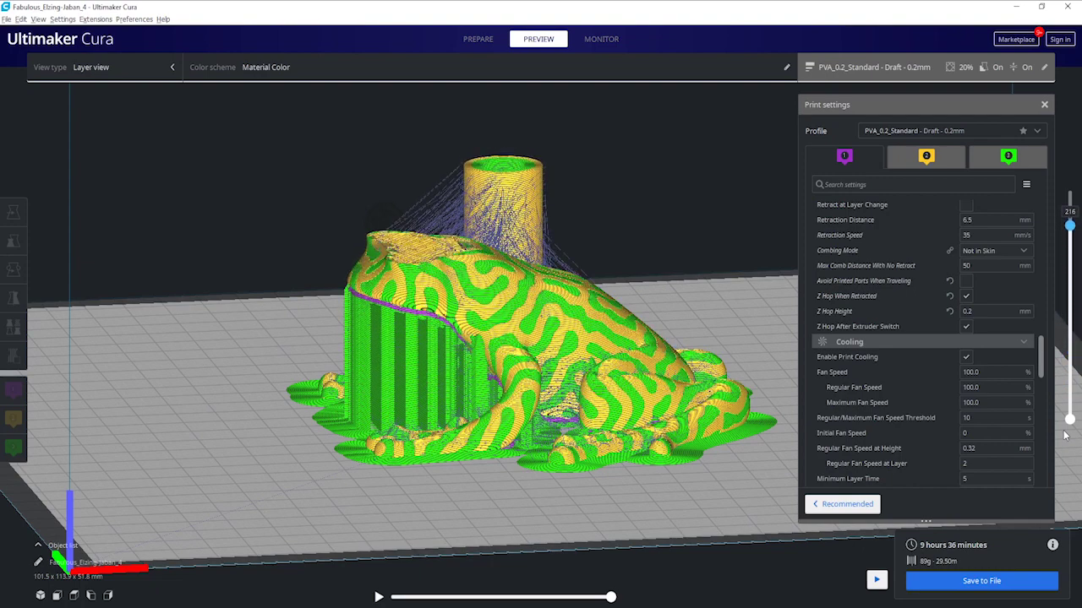